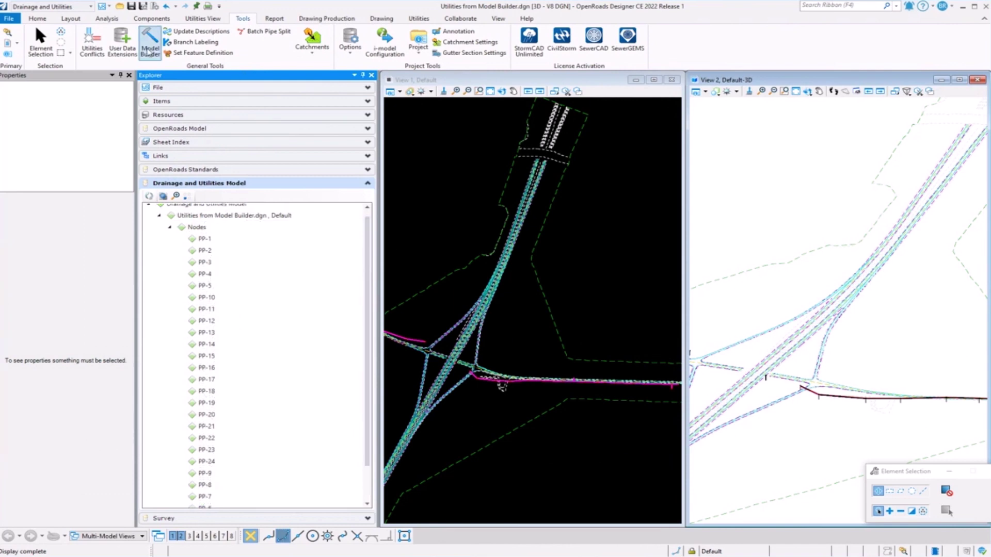
Step: Start Model Builder for the Drainage data type and open the ModelBuilder-Drainage connection for editing
left_click(150, 45)
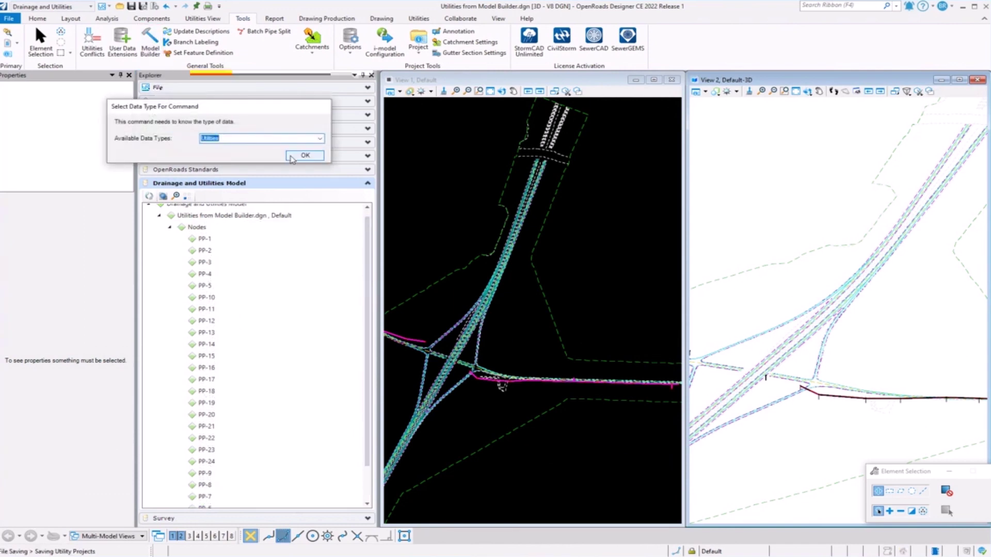
left_click(317, 139)
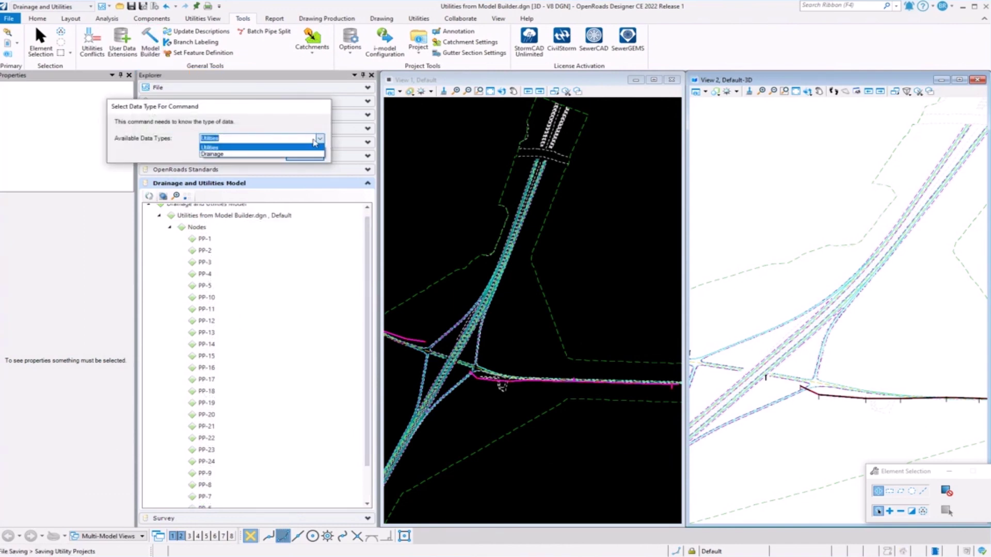
left_click(230, 154)
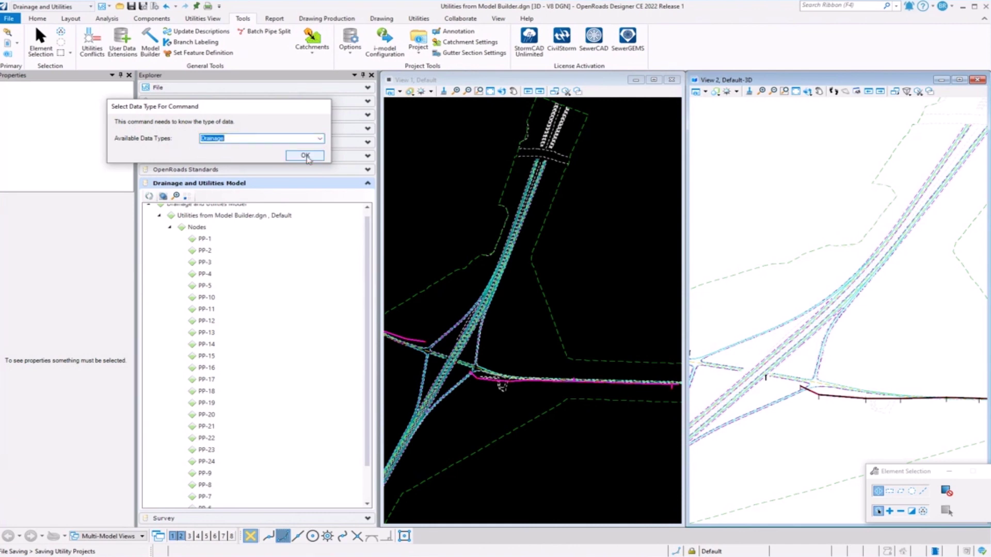
left_click(305, 155)
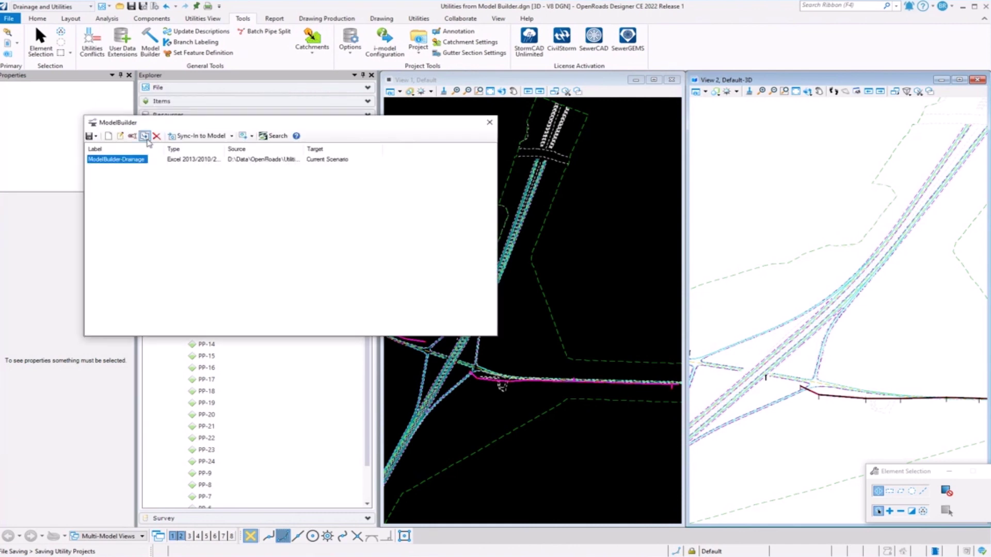
right_click(126, 162)
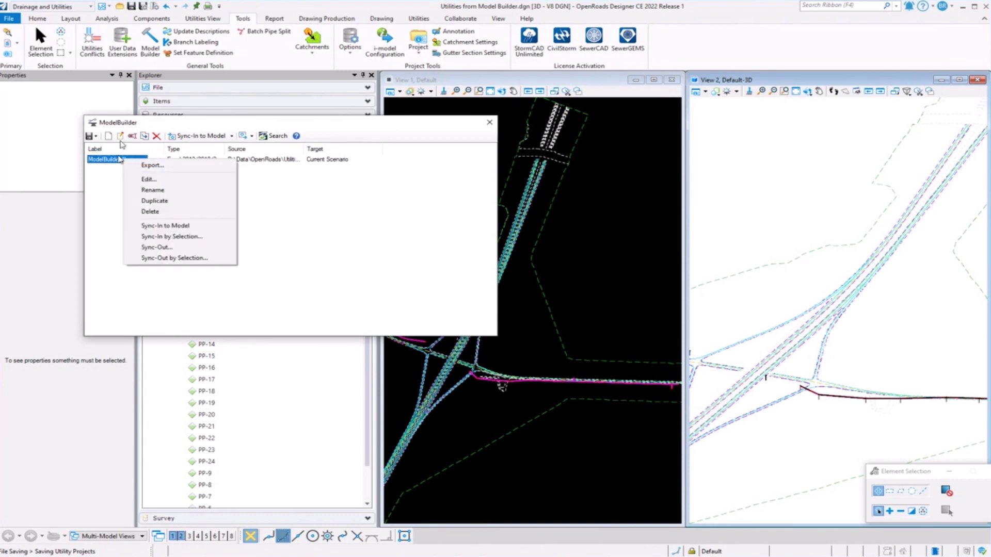
left_click(149, 179)
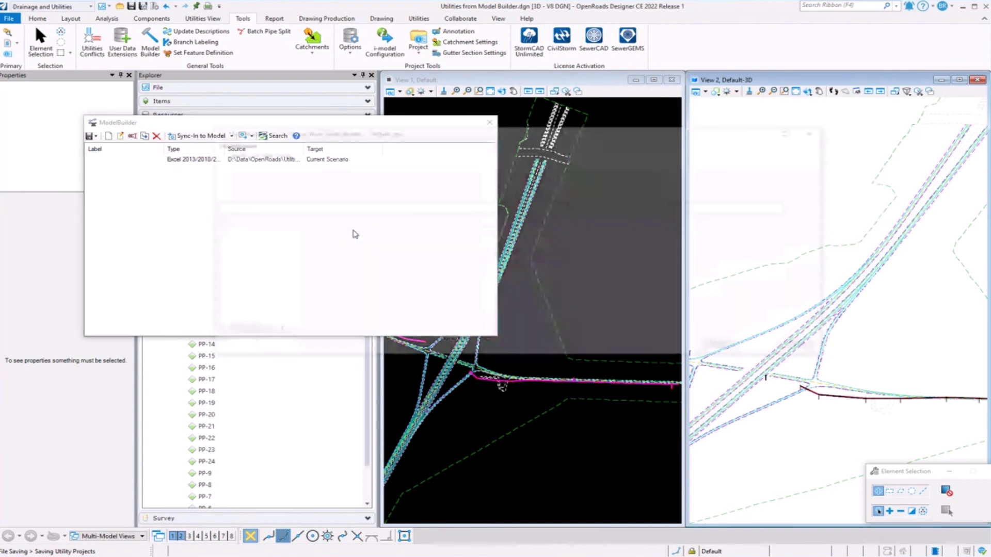
Step: Preview the Culvert$ rows with the WHERE filter Diameter = 12 applied, and remove the filter
left_click(232, 250)
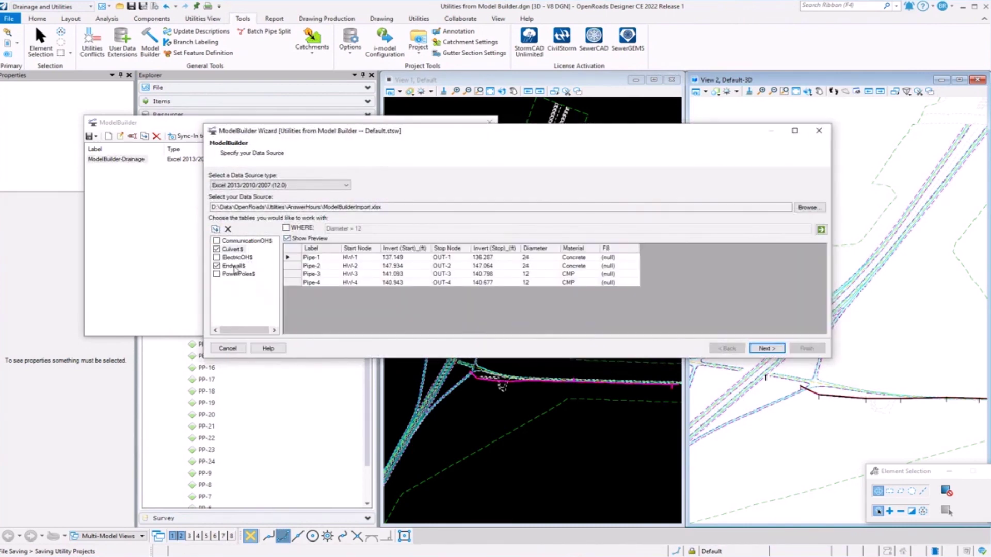
left_click(234, 266)
left_click(286, 228)
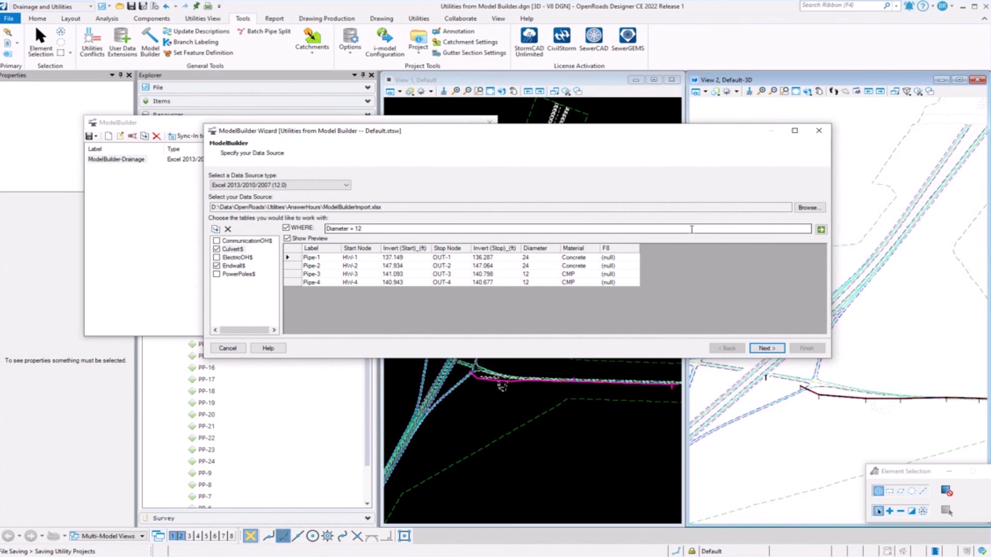
left_click(820, 229)
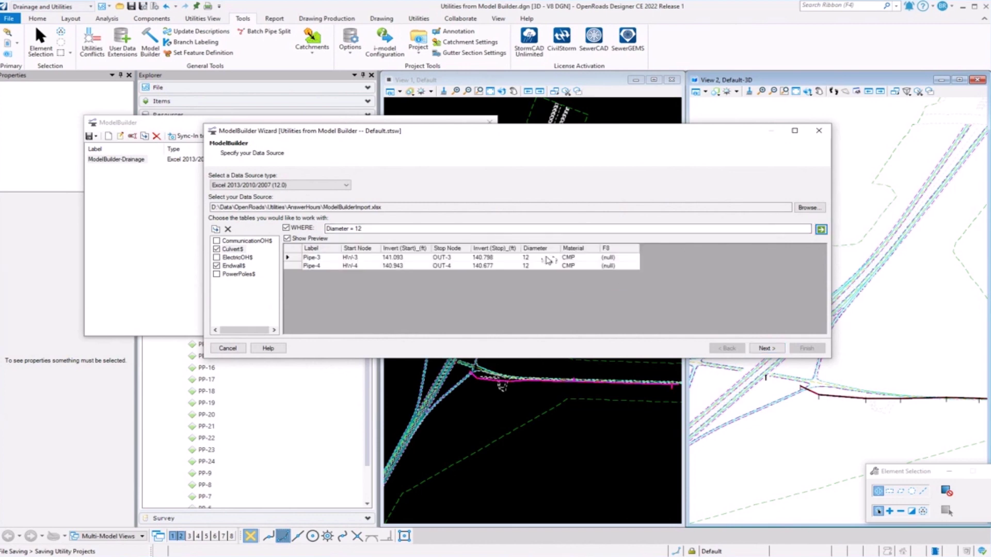
left_click(286, 228)
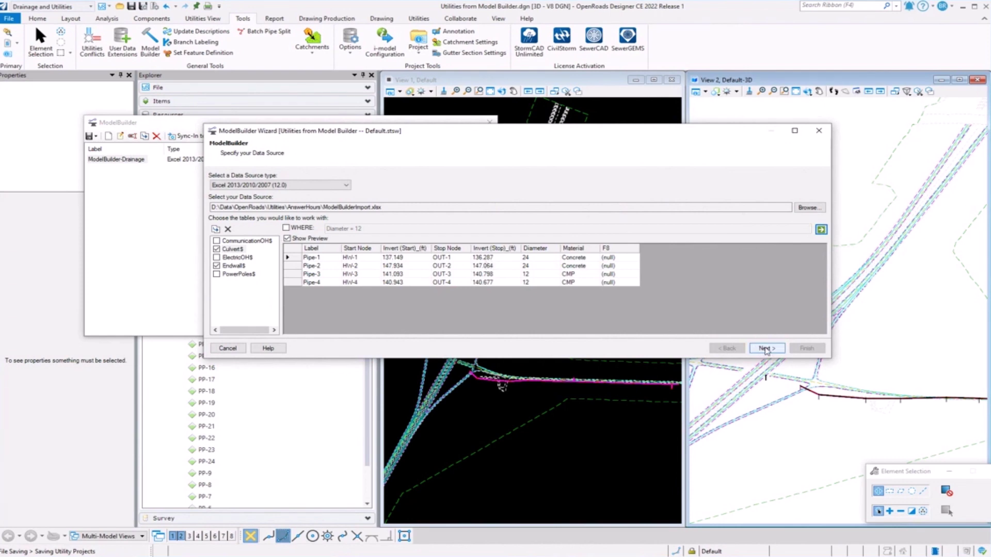
Step: In the Endwall$ table's field mappings, set the property of the Rotation (degrees) field to <none>
left_click(767, 349)
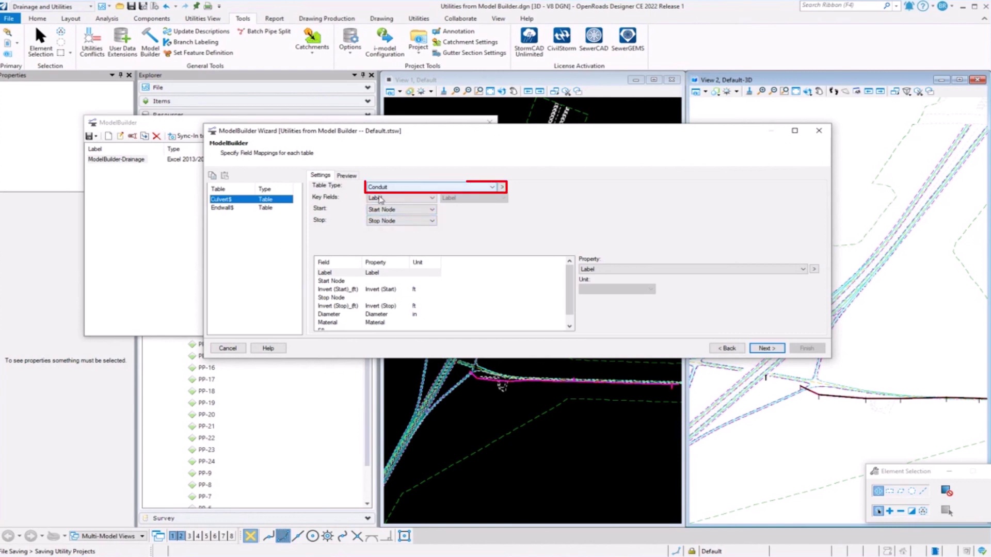
left_click(226, 207)
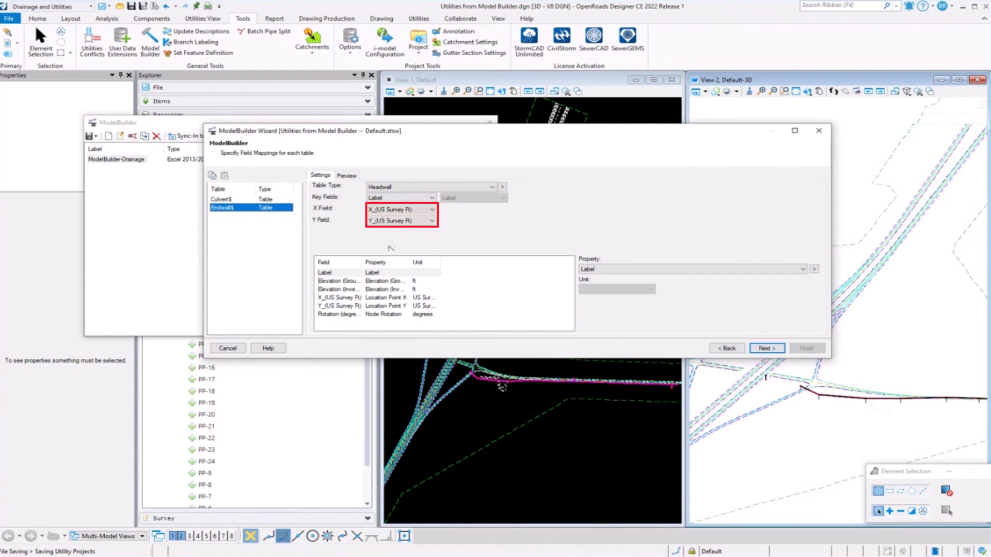
left_click(324, 314)
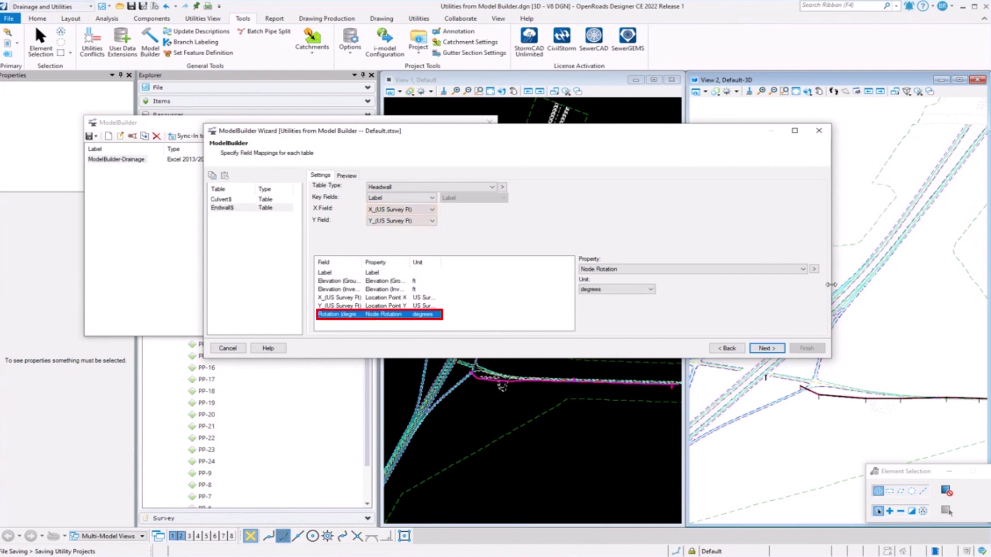
left_click(802, 270)
scroll(619, 320, "up", 15)
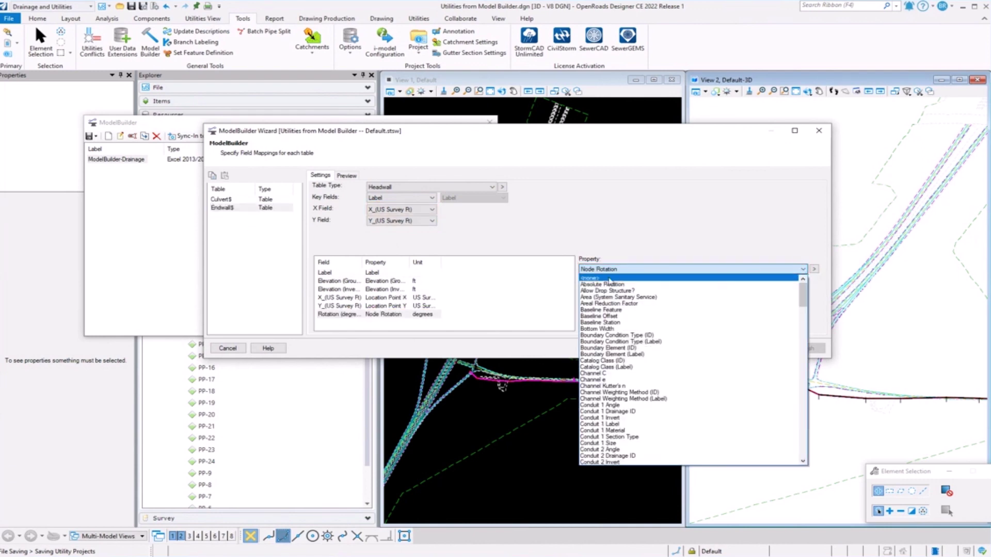
left_click(609, 278)
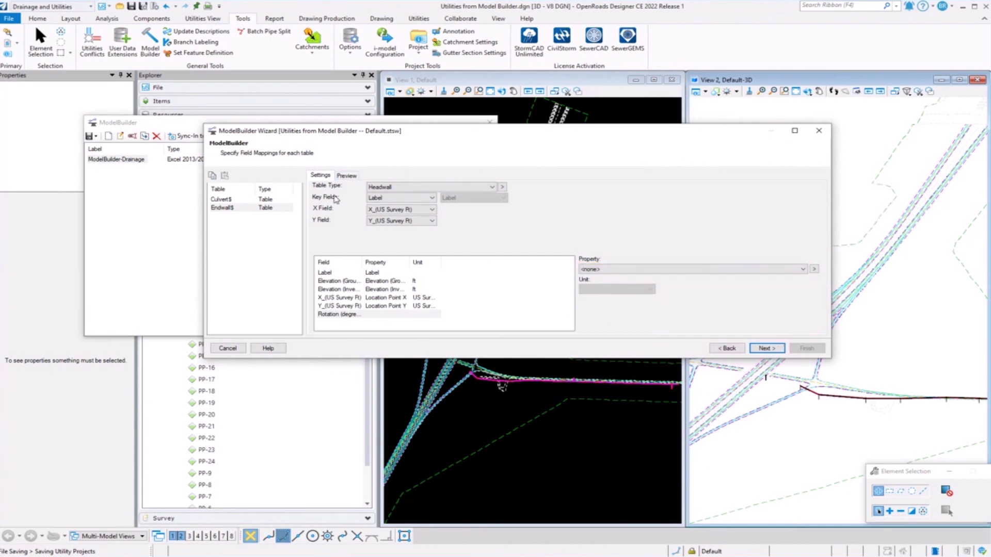
Step: Preview the source data of the Endwall$ table and return to its mapping settings
left_click(346, 175)
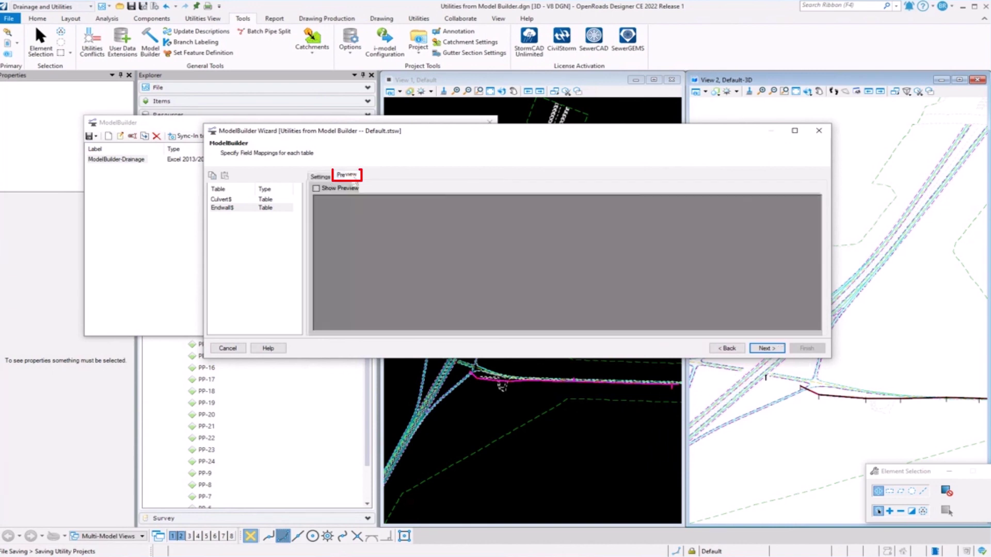
left_click(316, 188)
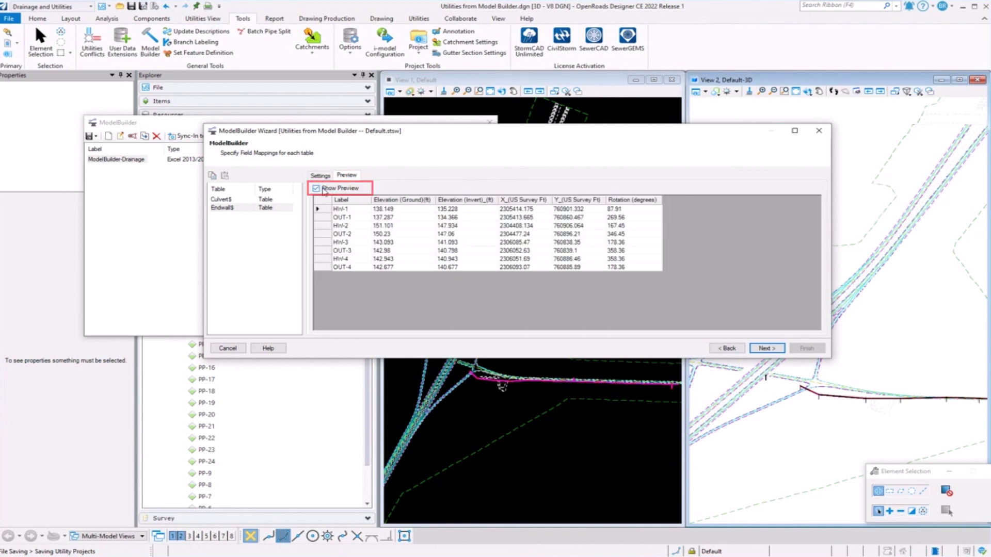
left_click(320, 176)
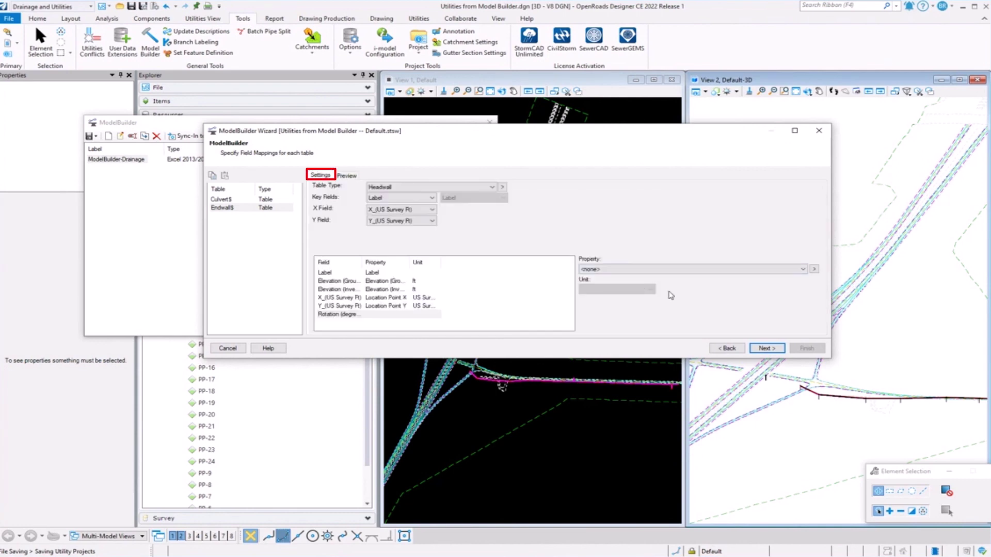
Step: Assign the circular pipe feature definition Storm Water (Existing) to the Culvert$ table
left_click(766, 349)
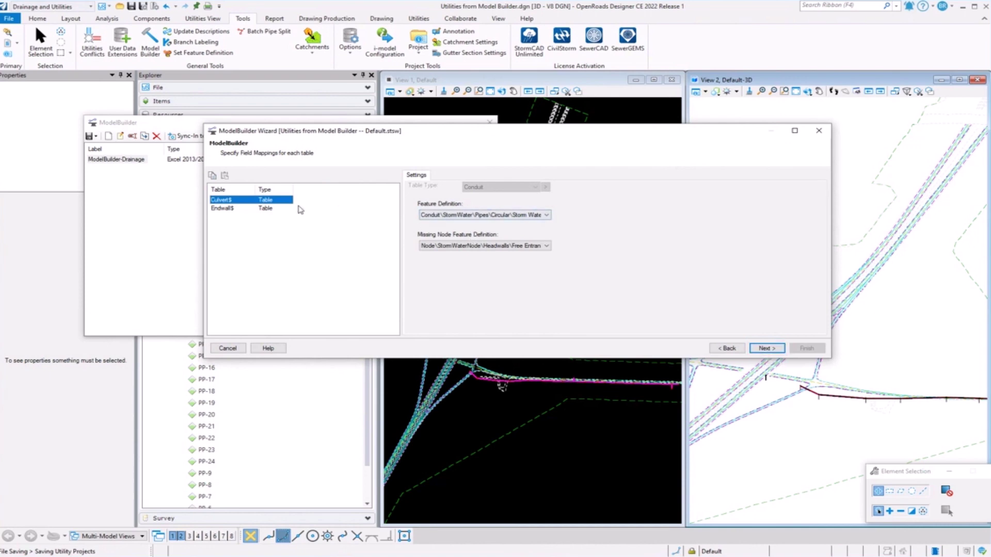
left_click(547, 216)
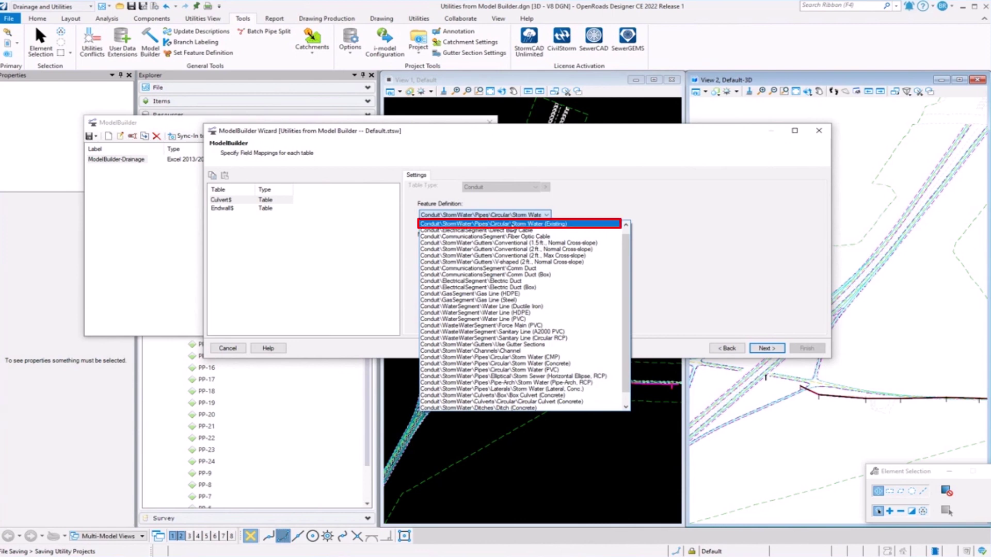
left_click(511, 224)
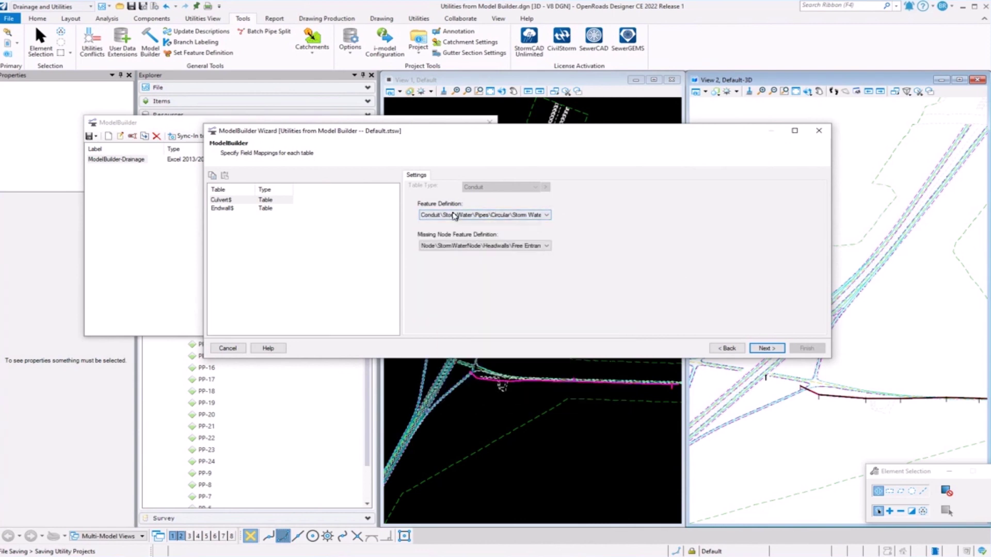
left_click(767, 348)
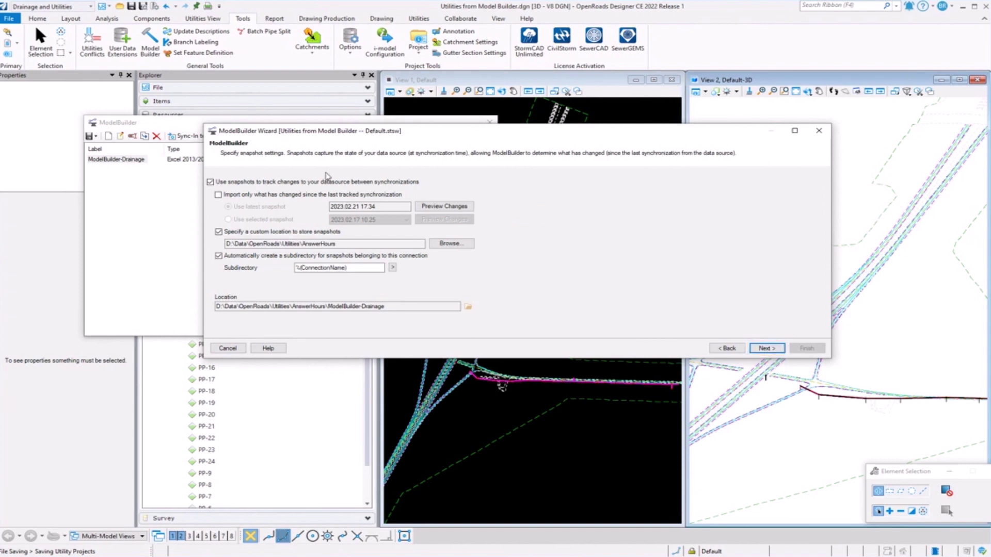
Step: Keep the snapshot settings, build the model now, and add all missing elements from the data source
left_click(767, 349)
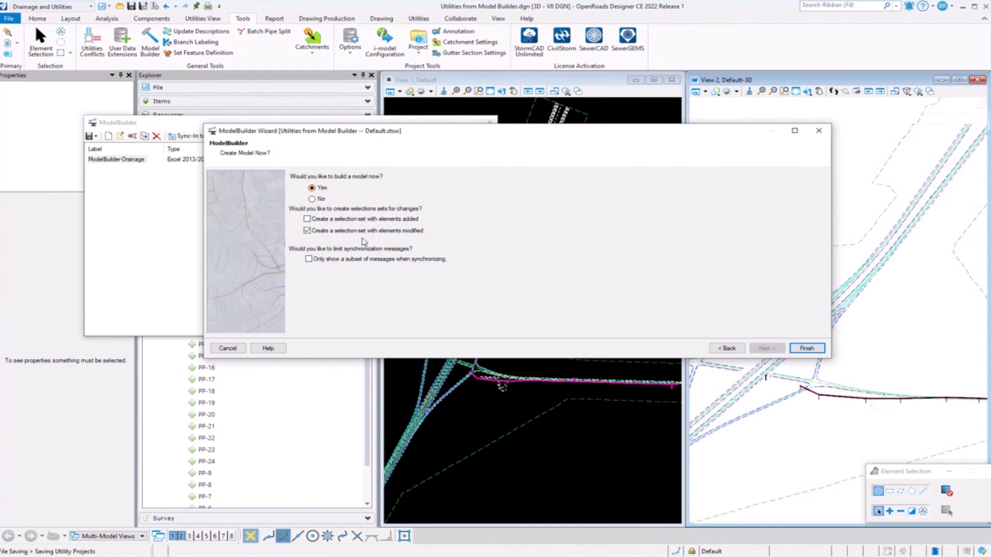
left_click(375, 223)
left_click(375, 231)
left_click(807, 348)
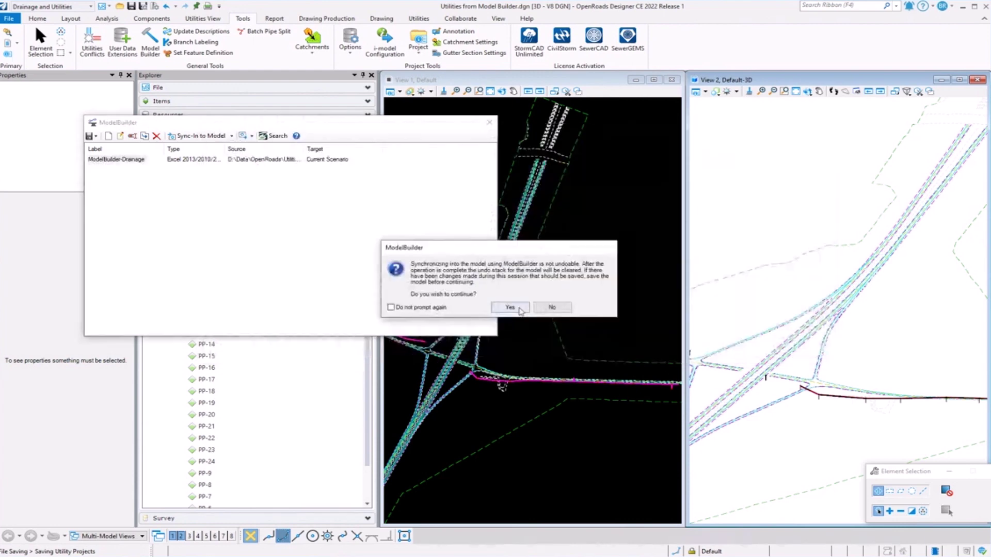
left_click(516, 307)
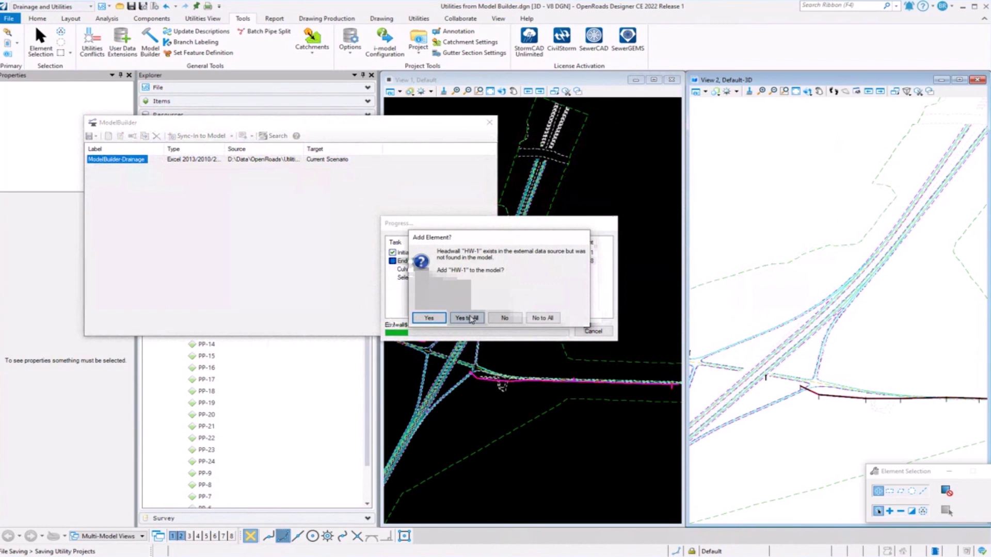
left_click(467, 318)
Step: Close the import results and Model Builder, and synchronize the drawing with the database
left_click(642, 178)
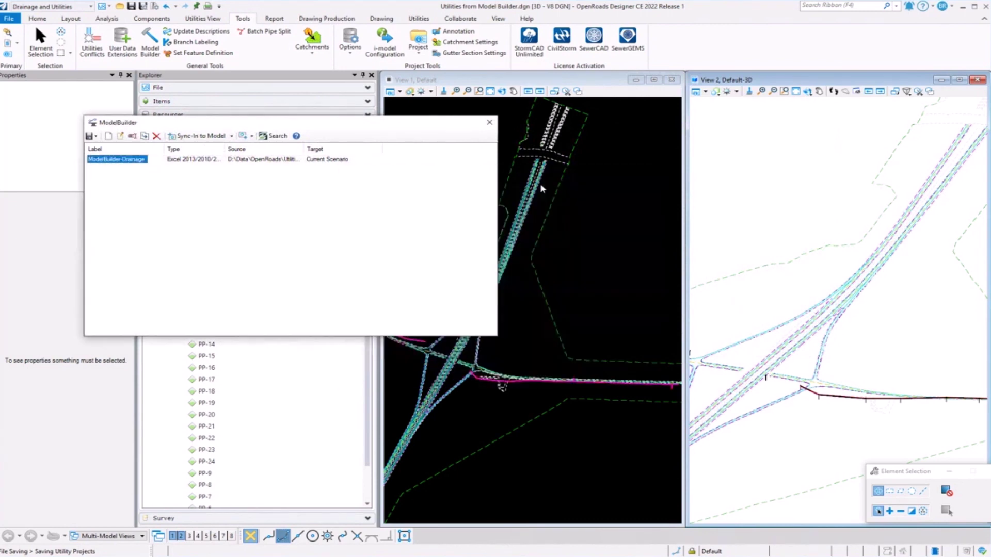
left_click(489, 123)
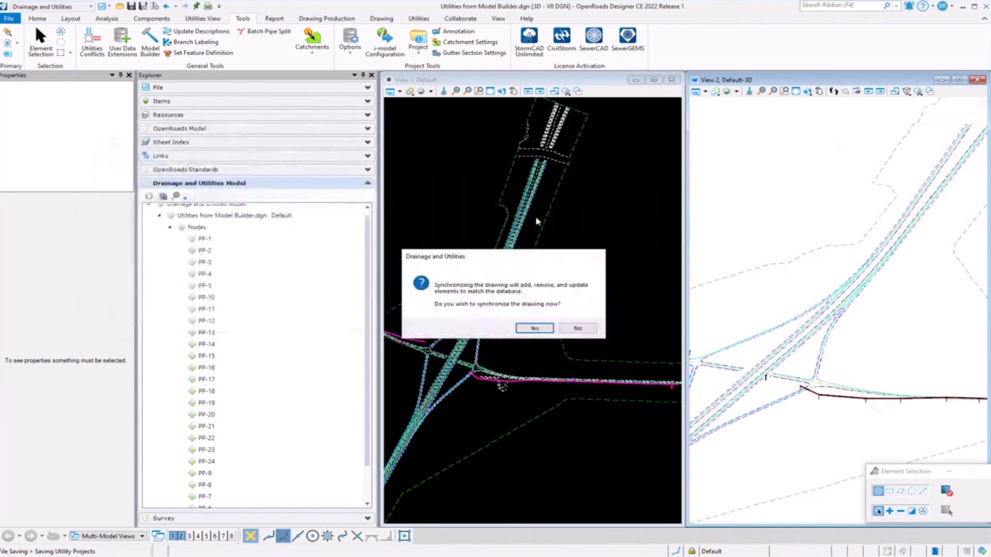
left_click(540, 329)
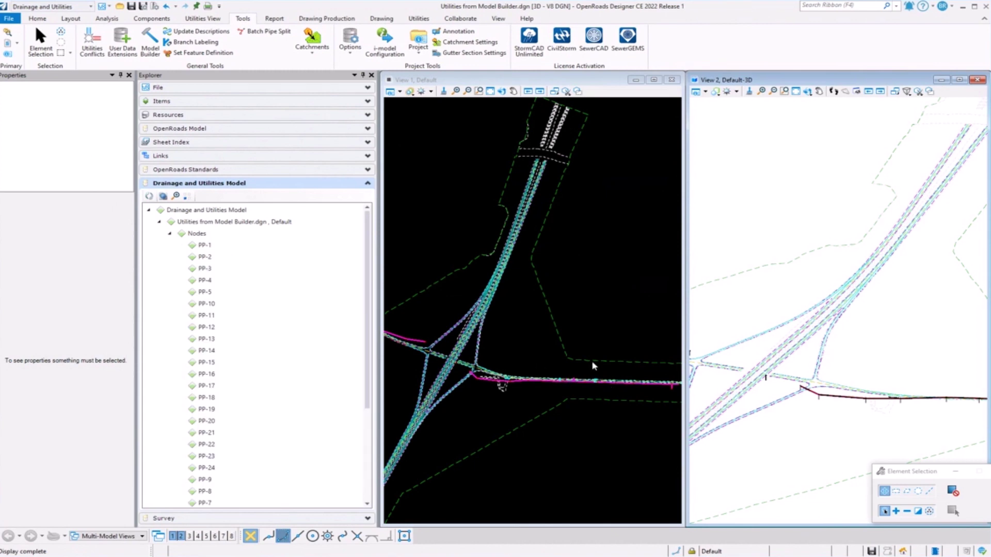
Step: Examine the imported culverts and headwalls in 3D, and the OUT-1 end of its culvert in plan
left_click(490, 91)
left_click(898, 386)
left_click(812, 405)
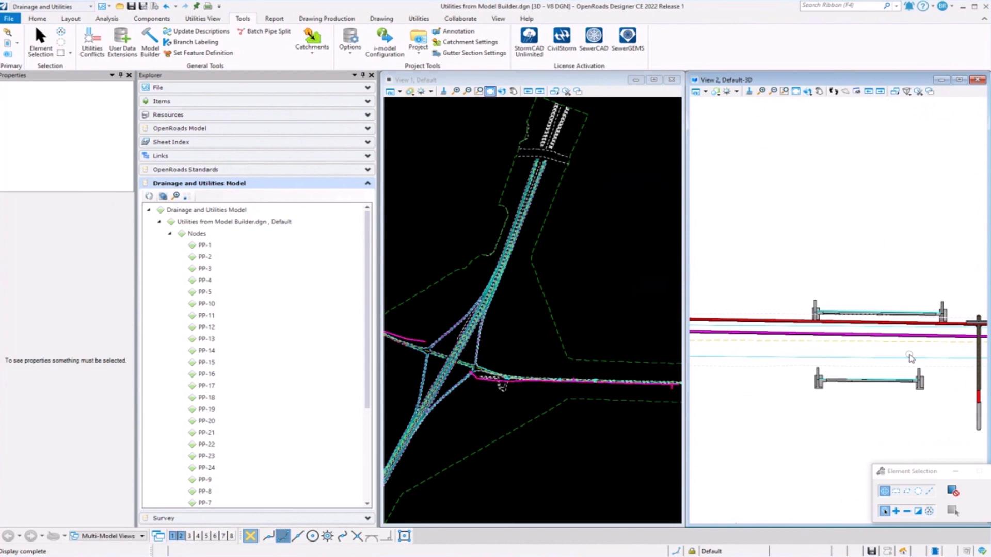
right_click(601, 297)
scroll(513, 365, "up", 3)
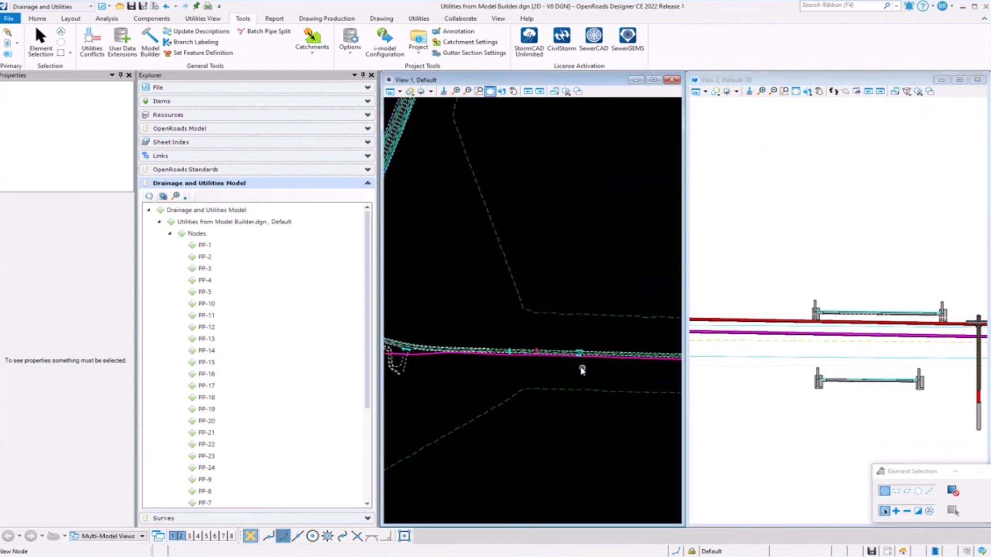
scroll(513, 343, "up", 2)
scroll(514, 317, "up", 2)
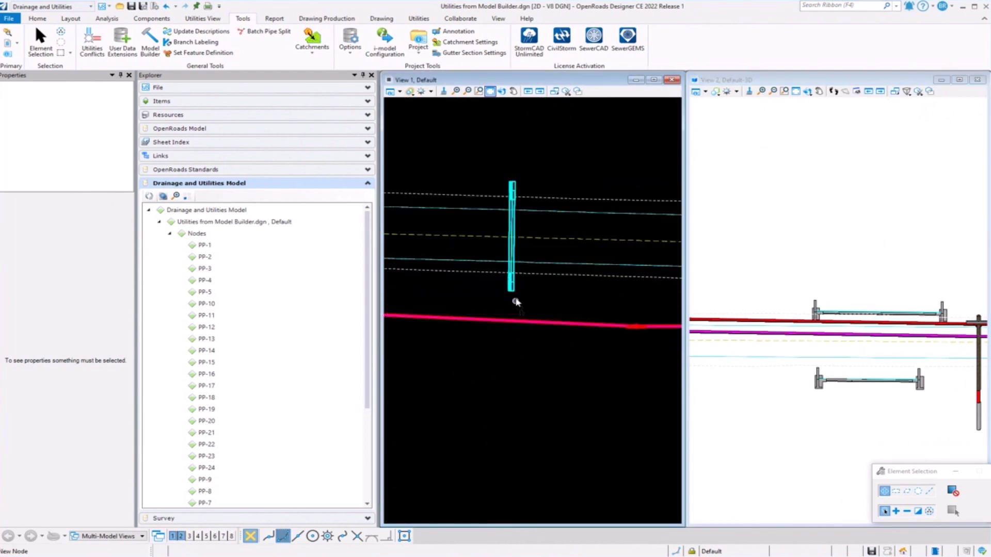
mouse_move(513, 292)
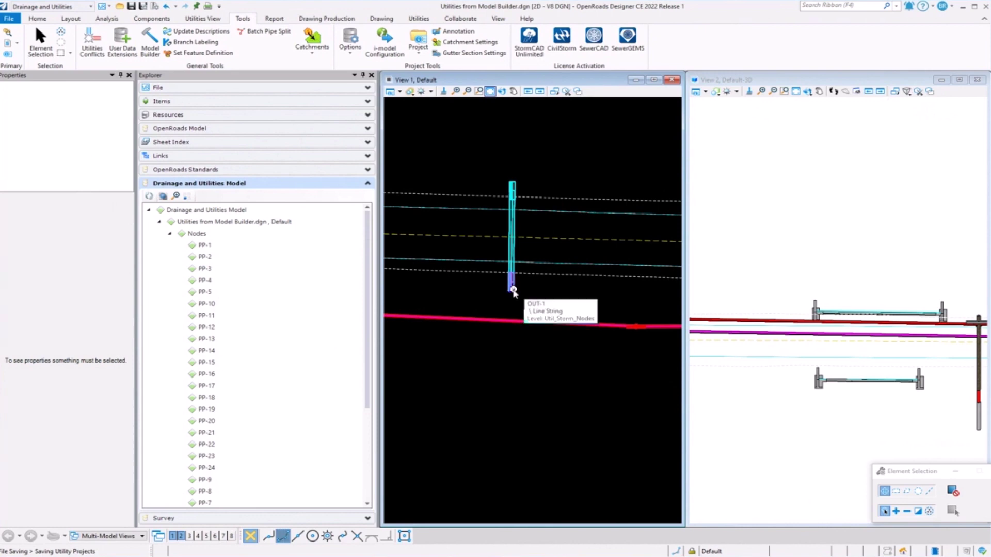
Step: Reopen Model Builder for Drainage data and edit the ModelBuilder-Drainage connection up to its field mappings, keeping the spatial options
left_click(150, 44)
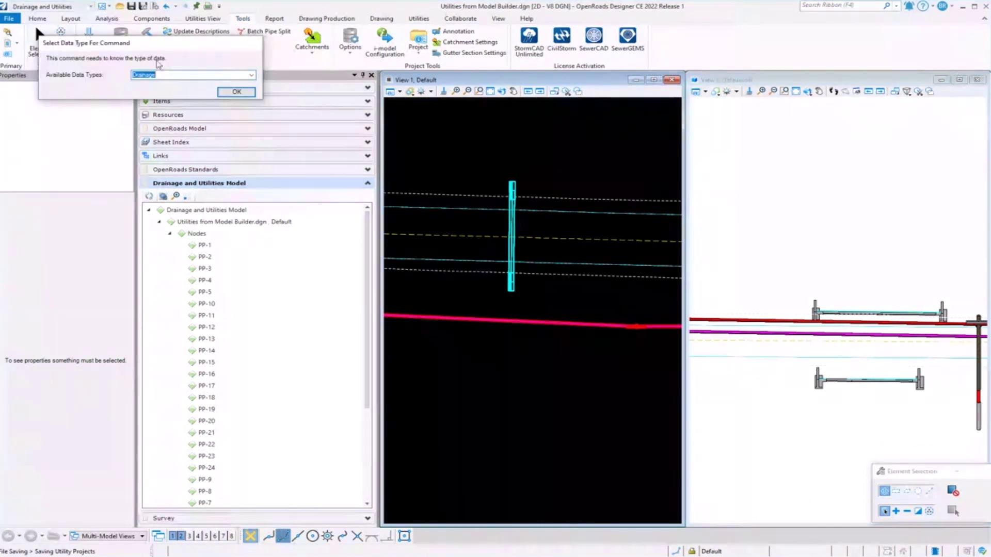
left_click(237, 91)
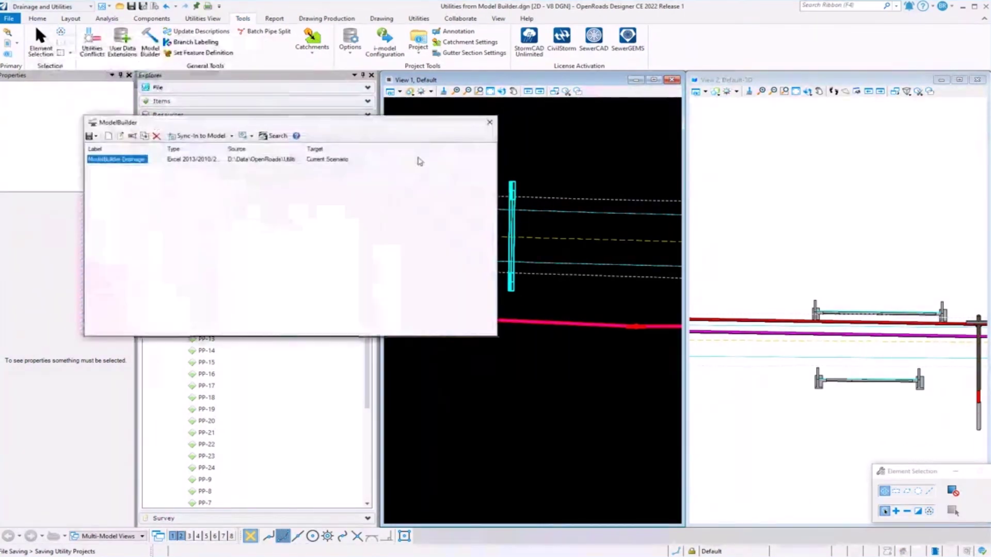
double_click(126, 157)
left_click(766, 349)
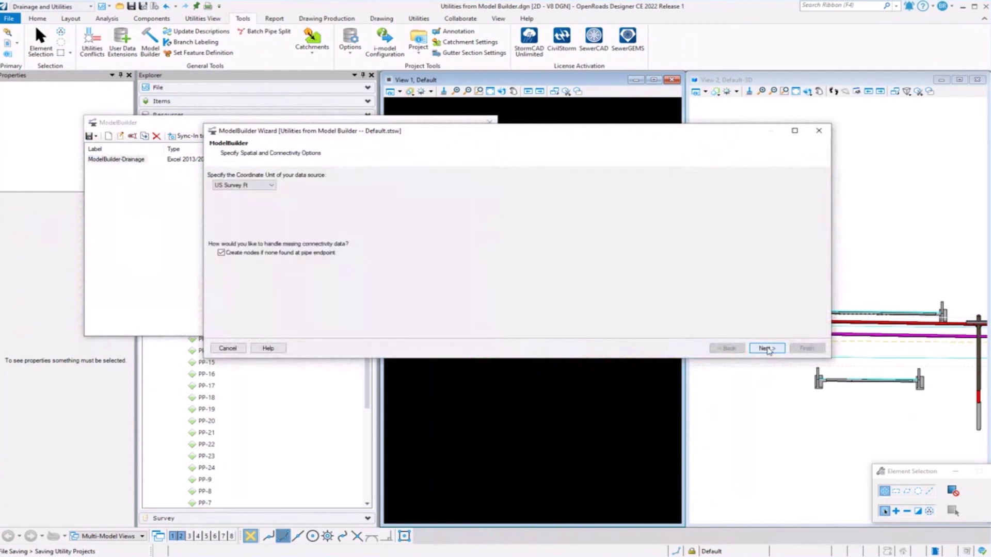
left_click(766, 349)
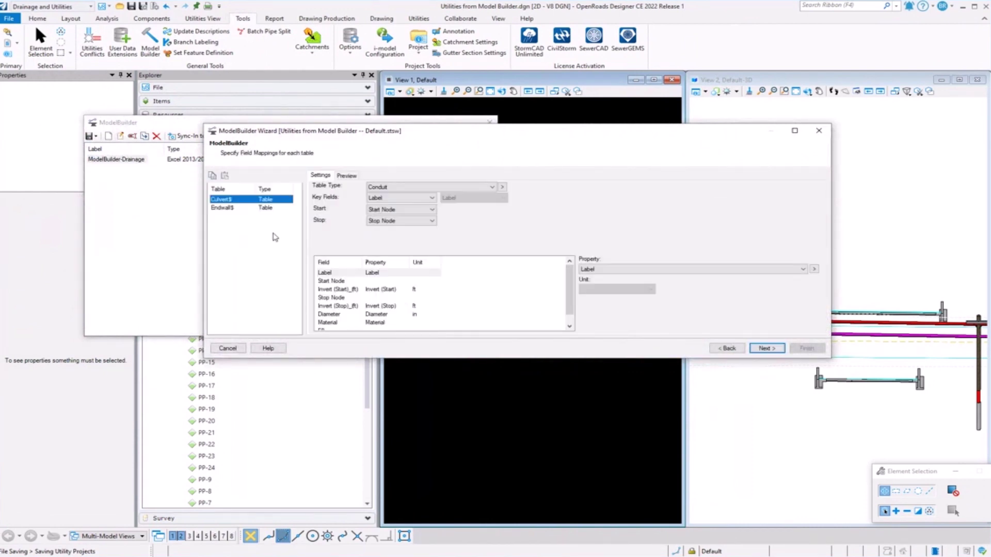
Step: Map the Rotation (degrees) field of the Endwall$ table to the Node Rotation property
left_click(220, 208)
left_click(349, 315)
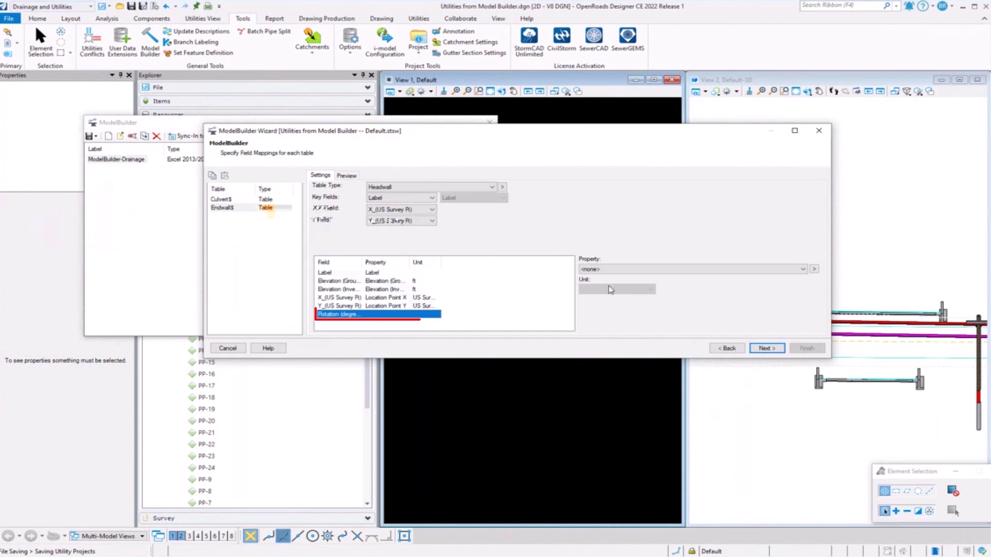
left_click(804, 269)
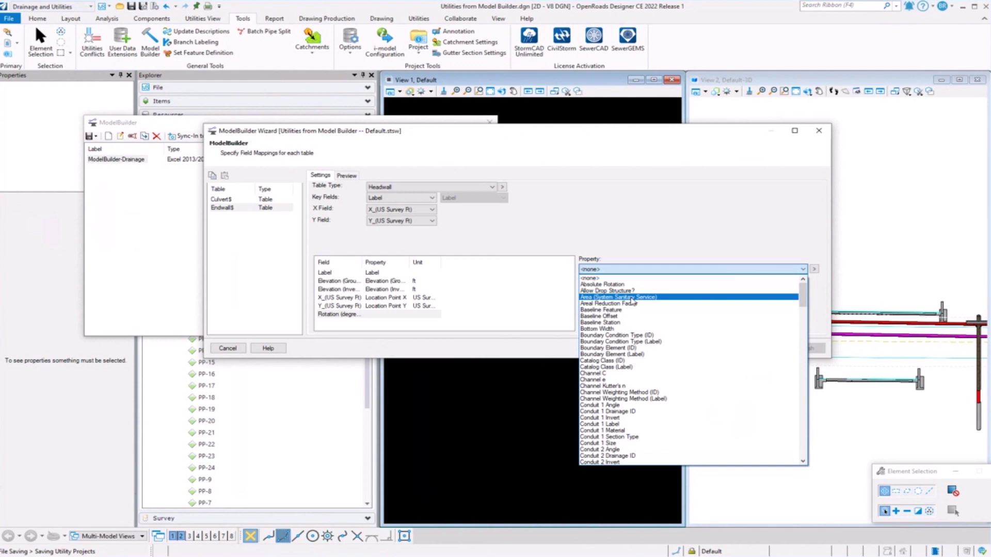
scroll(640, 364, "down", 15)
scroll(640, 364, "down", 10)
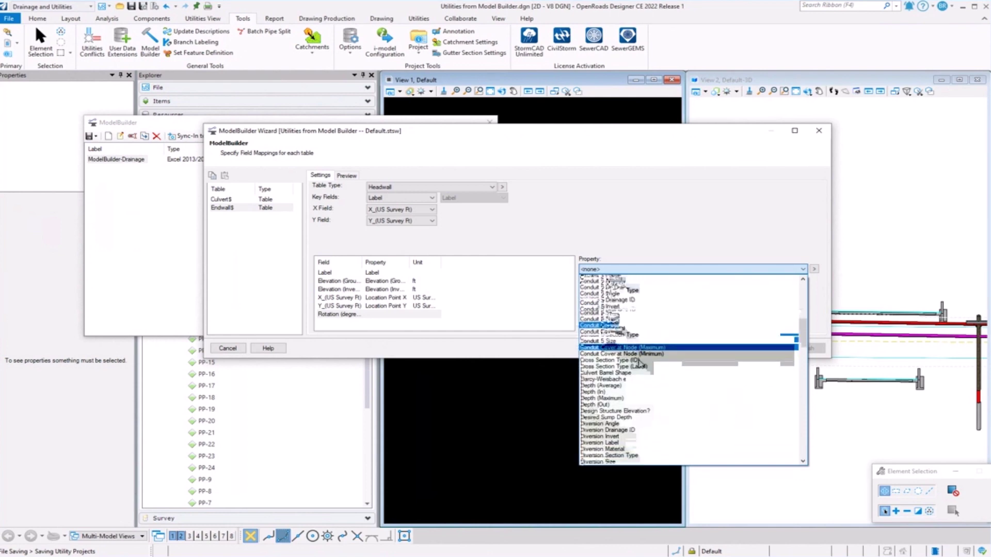
left_click_drag(803, 348, 797, 413)
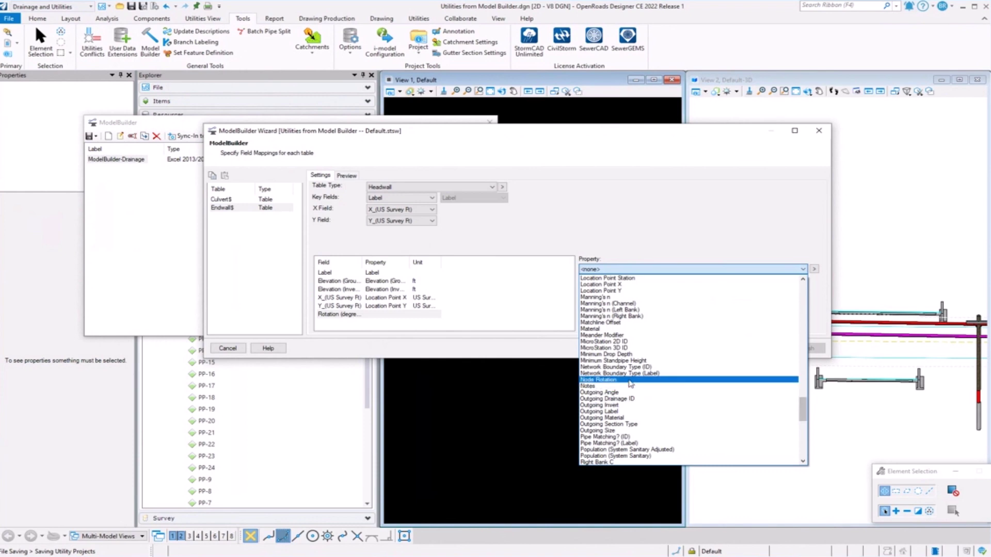
left_click(628, 380)
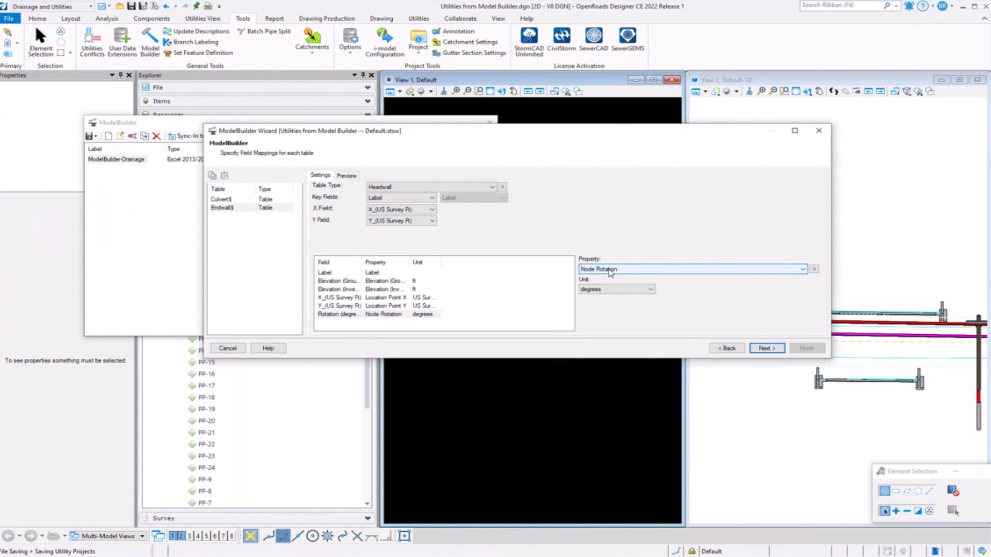
Step: Preview the data source changes since the latest snapshot for the Endwall$ table and close the preview
left_click(766, 348)
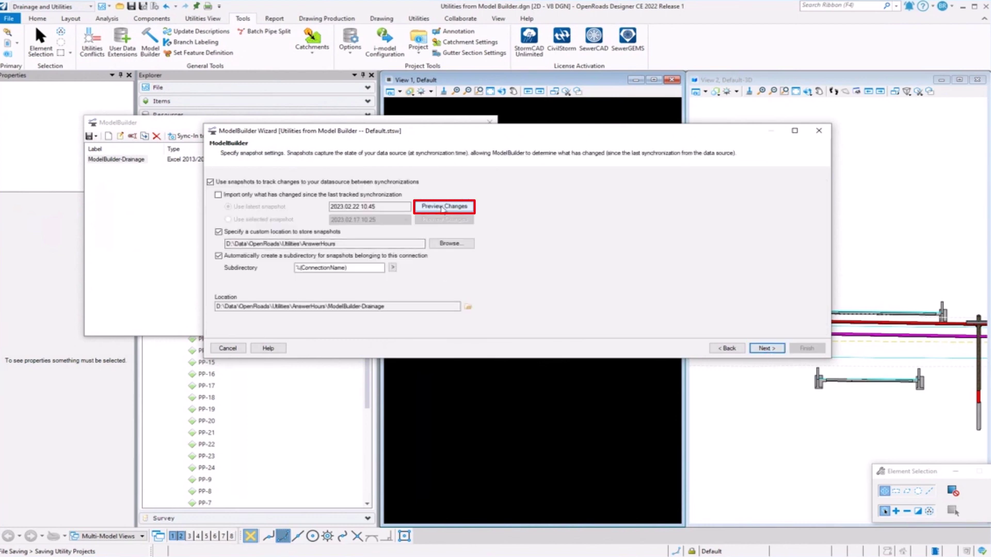
left_click(441, 207)
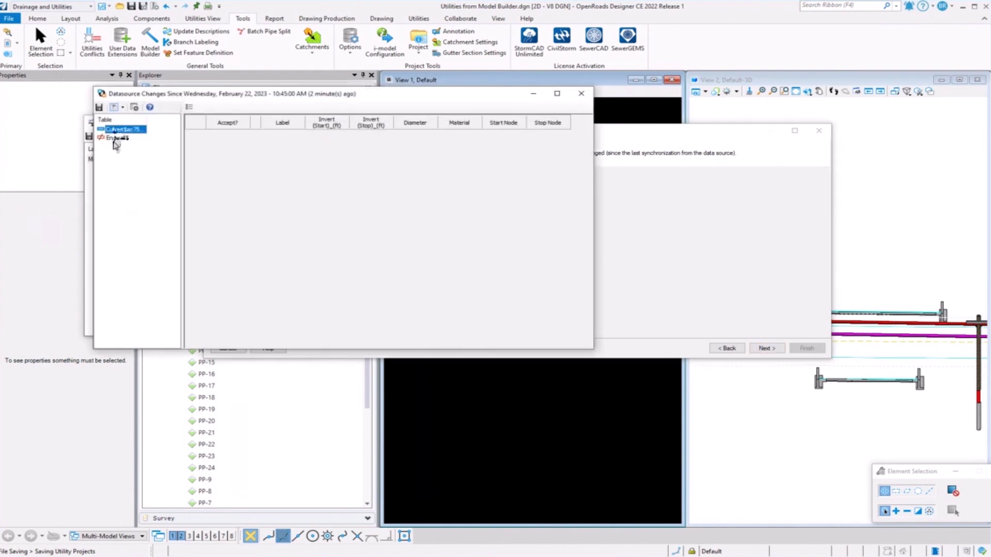
left_click(117, 138)
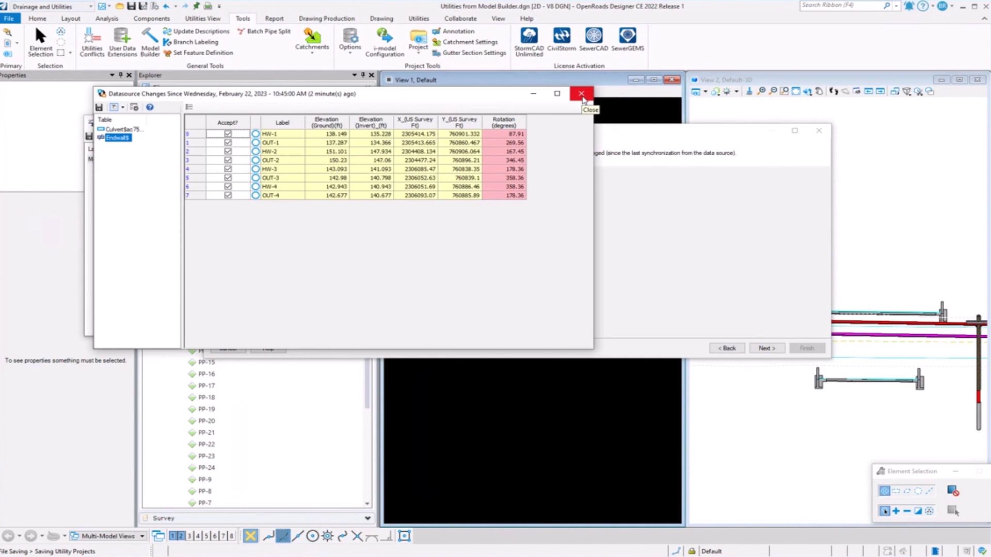
left_click(582, 94)
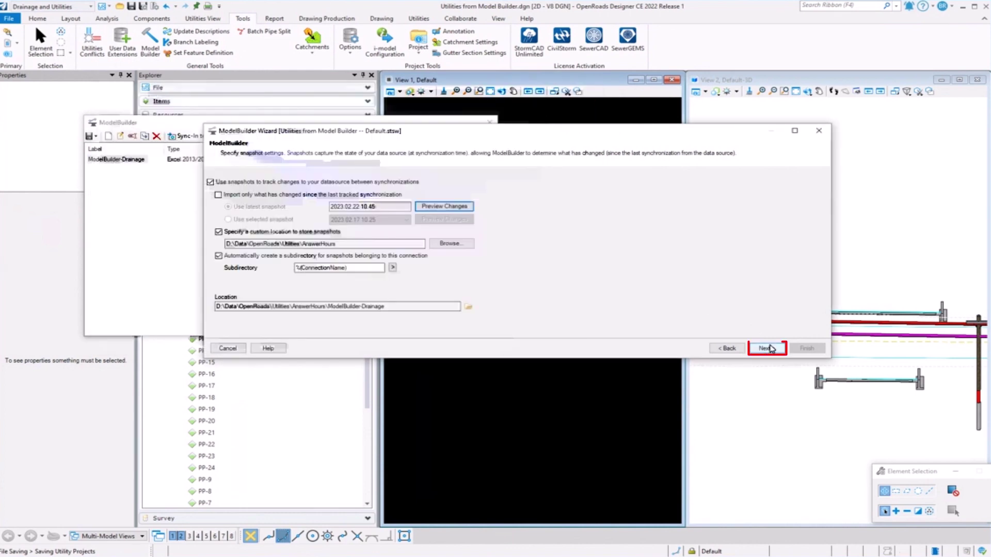
Step: Build the entire model now, updating all elements that differ from the data source, and close the summary and Model Builder
left_click(766, 349)
left_click(312, 188)
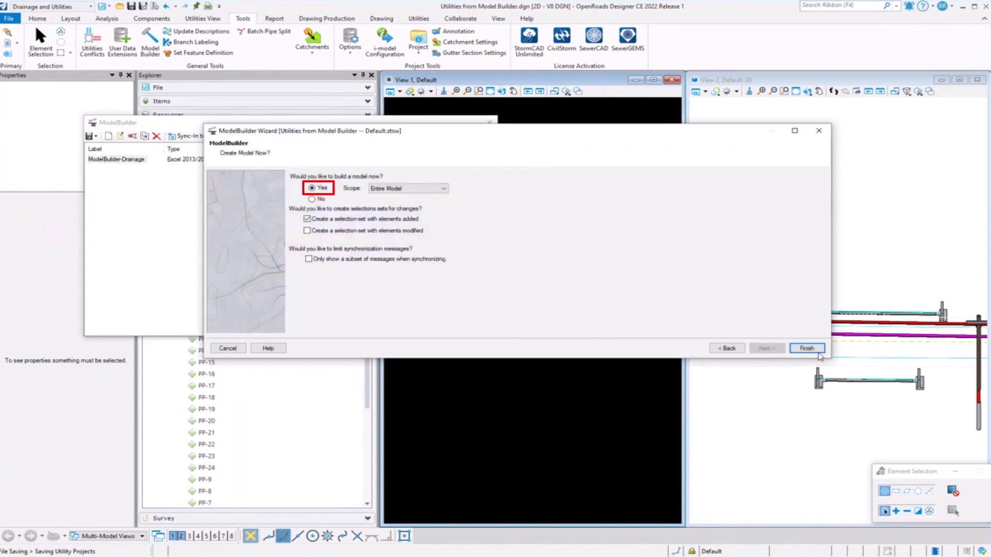
left_click(807, 349)
left_click(517, 306)
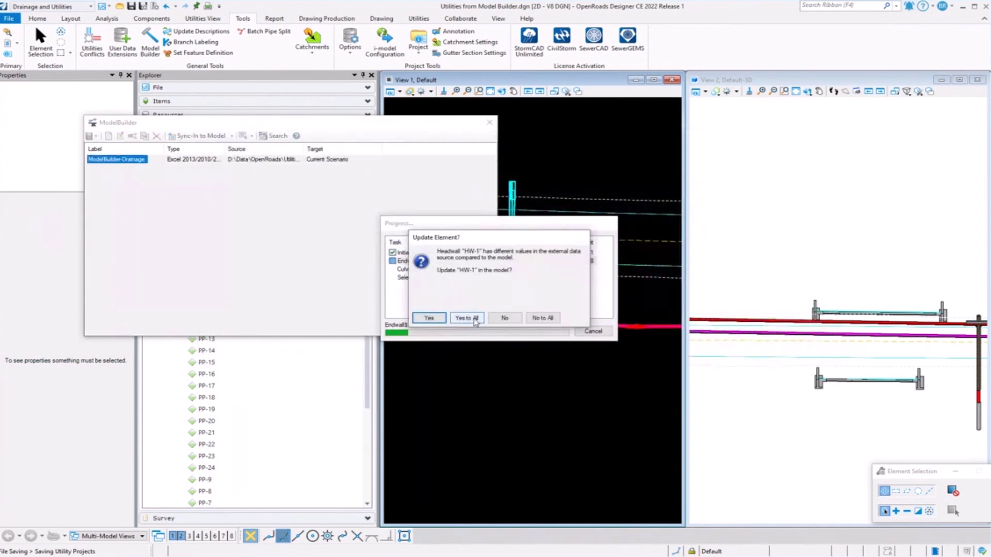
left_click(467, 318)
left_click(643, 180)
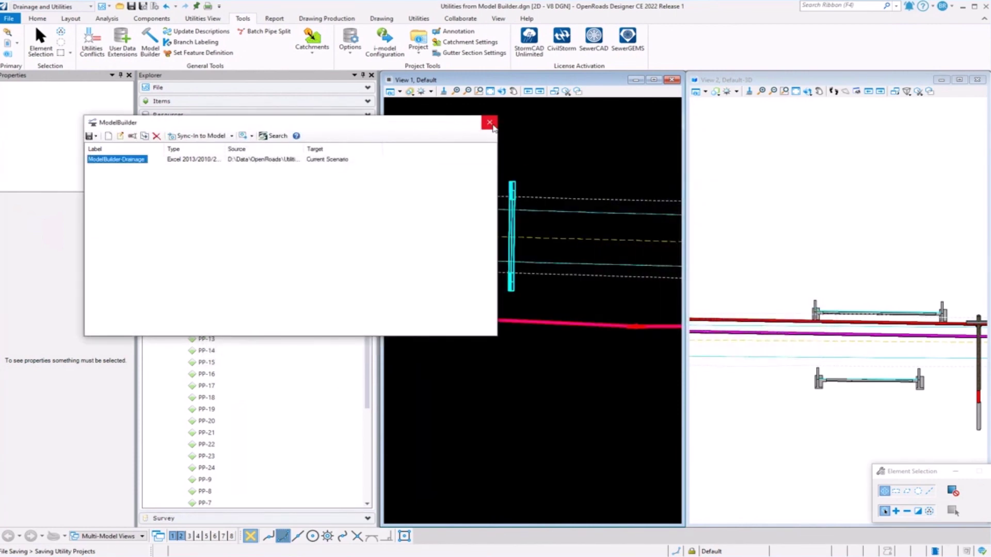
left_click(489, 122)
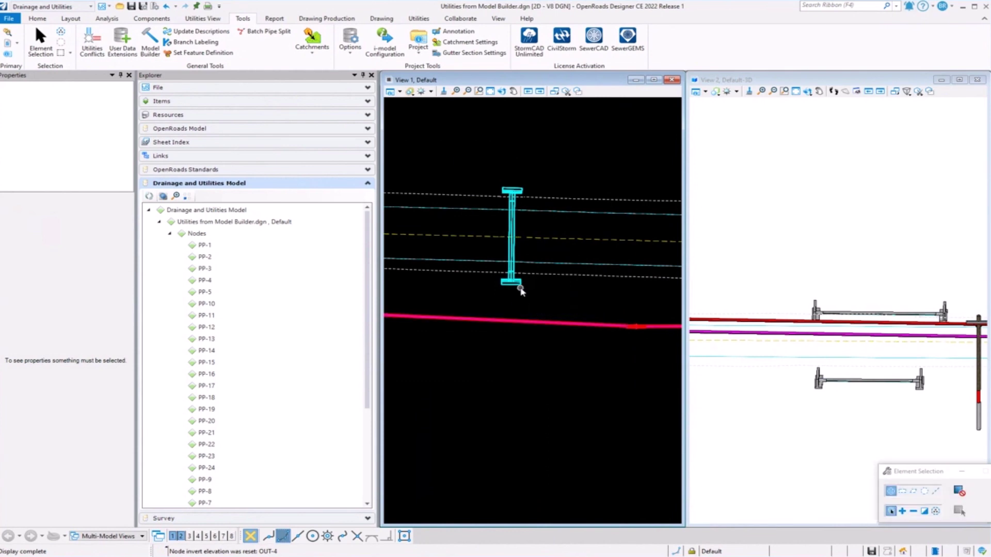
Step: Move headwall OUT-2 a short distance outward, extending its culvert
scroll(626, 309, "down", 5)
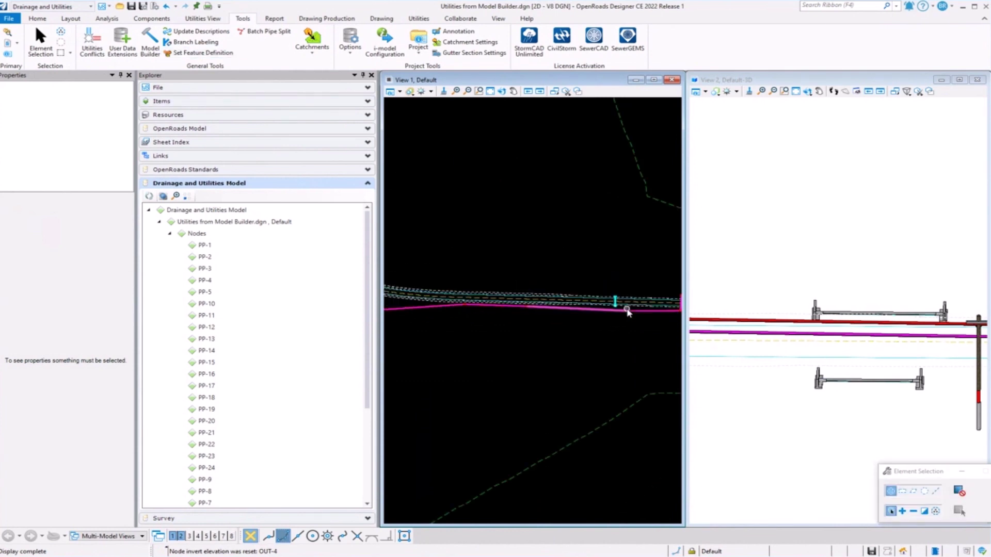
scroll(626, 310, "up", 3)
scroll(446, 297, "up", 4)
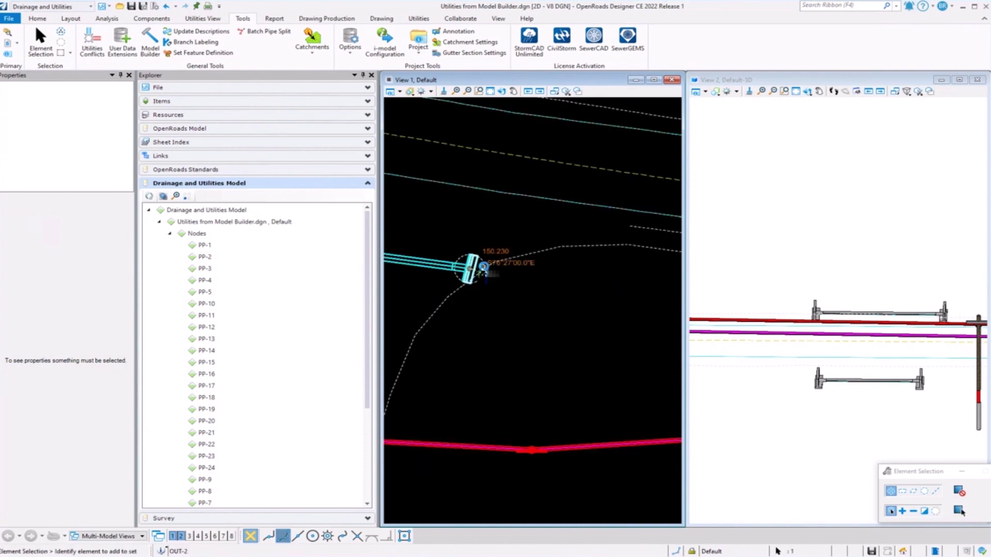
left_click(471, 269)
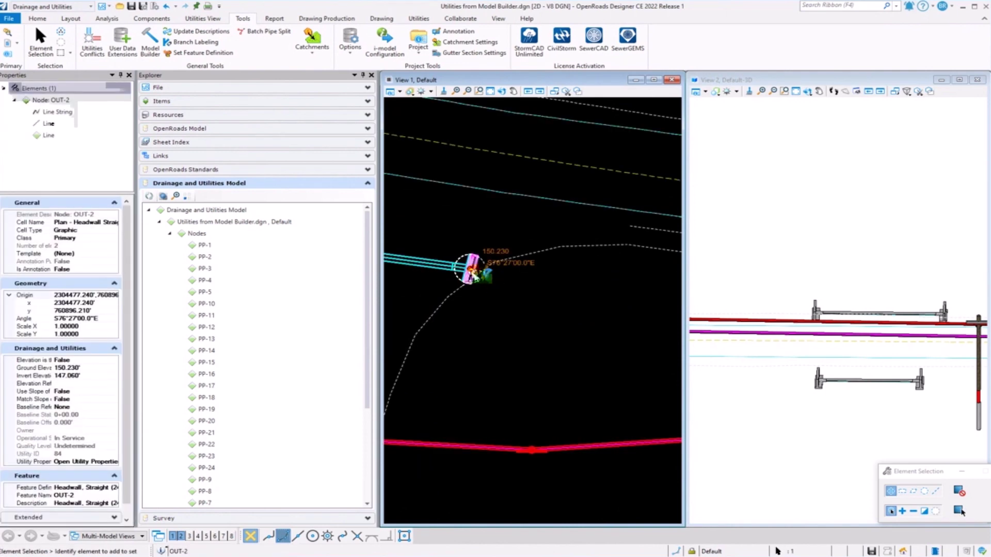
left_click(471, 269)
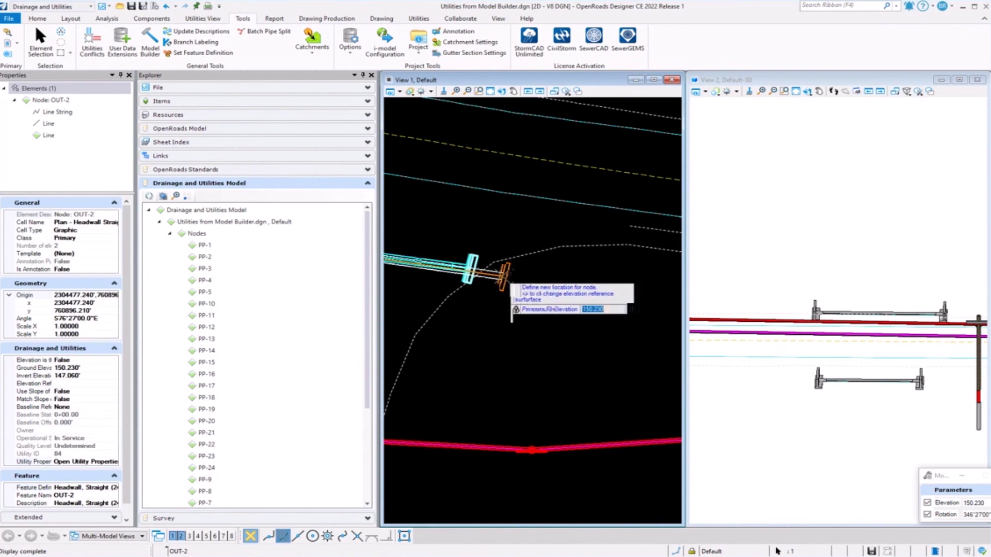
left_click(519, 277)
scroll(449, 300, "up", 5)
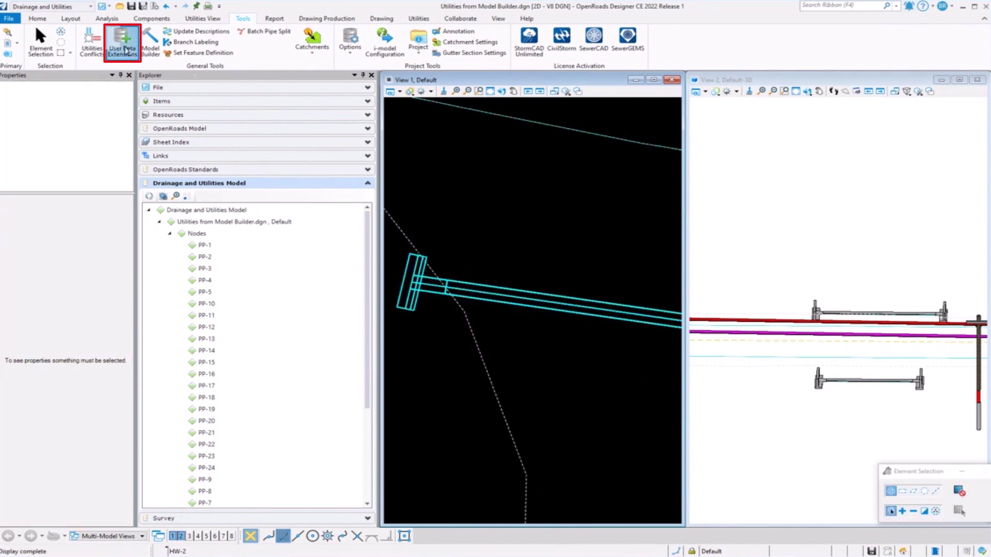
Step: Sync the ModelBuilder-Drainage connection out to the Excel workbook, and close the summary and Model Builder
left_click(150, 42)
left_click(264, 117)
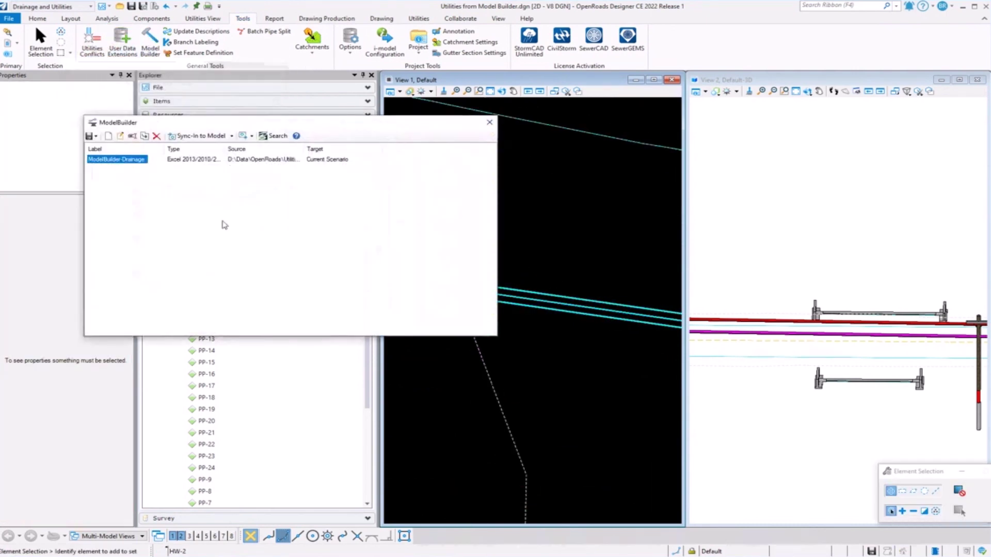
right_click(137, 161)
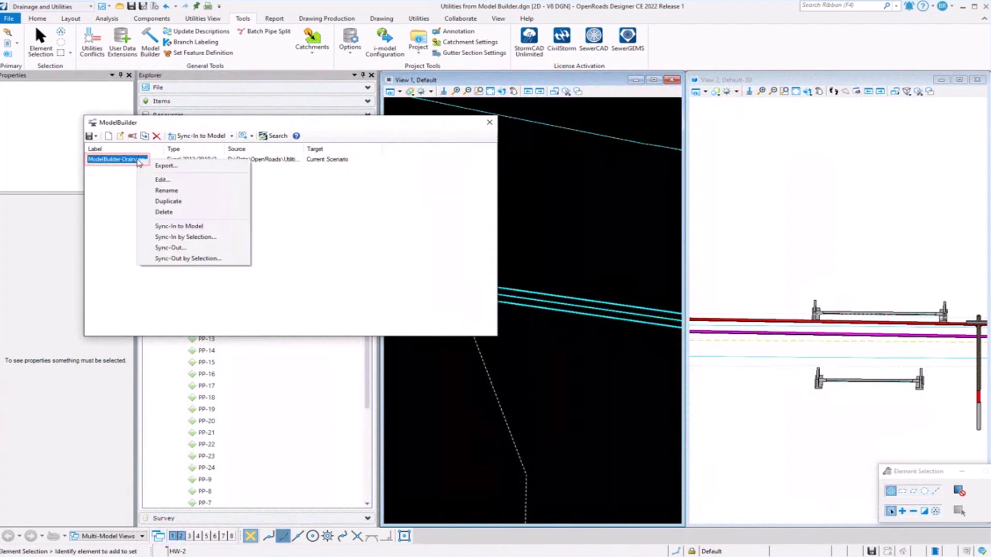
left_click(244, 136)
left_click(244, 137)
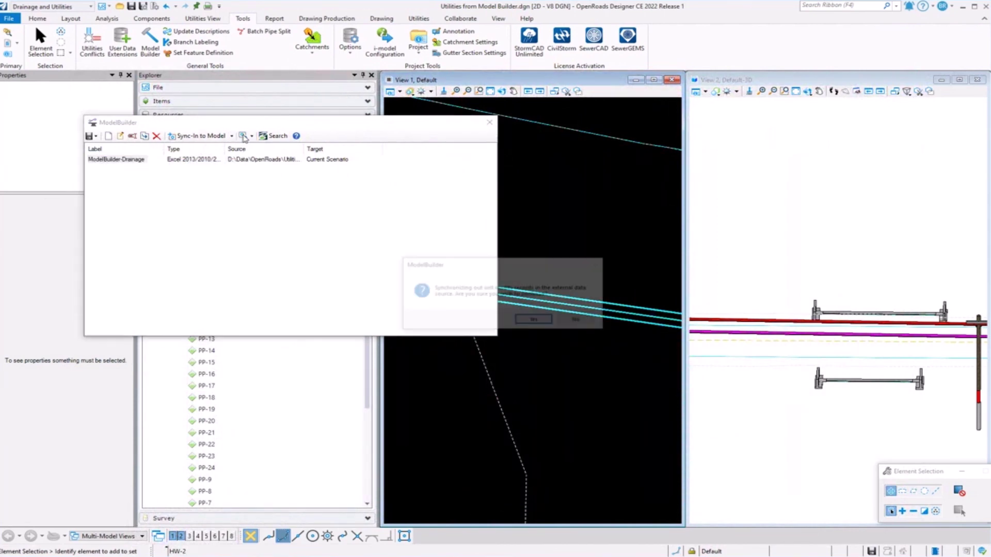
left_click(535, 320)
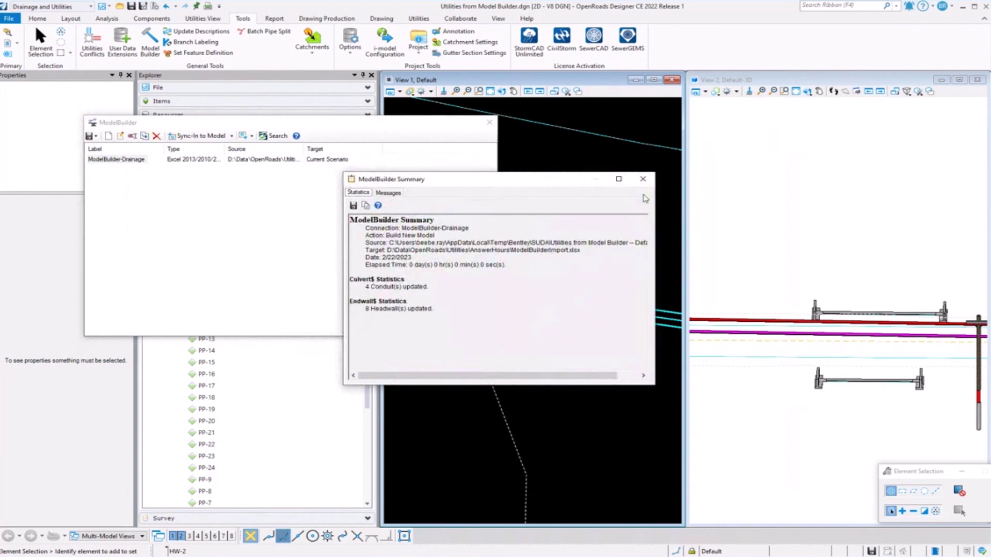
left_click(642, 178)
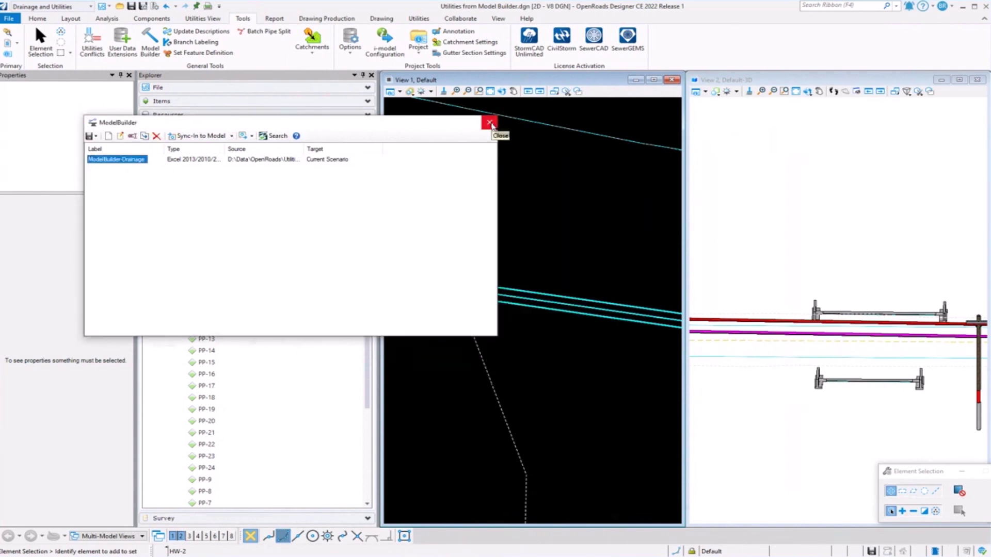
left_click(490, 123)
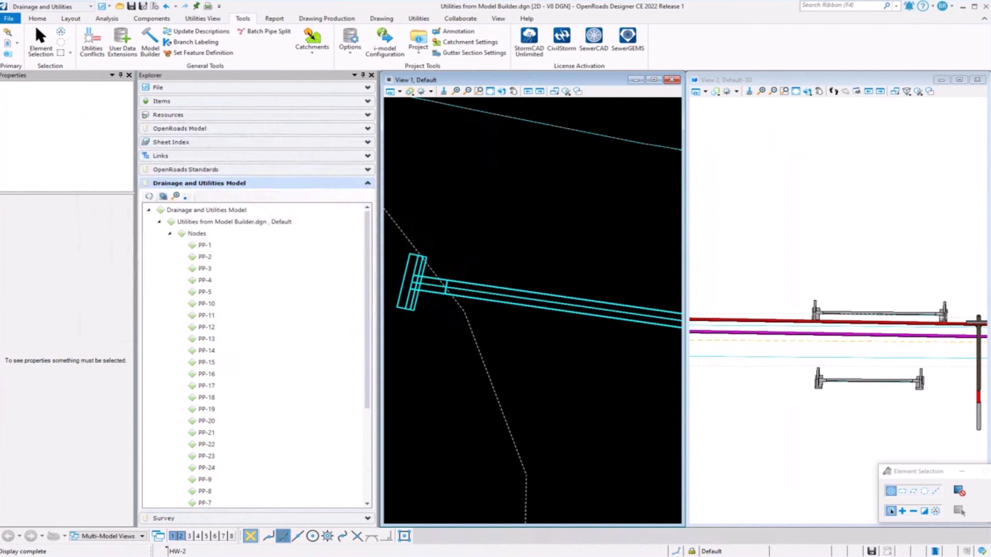